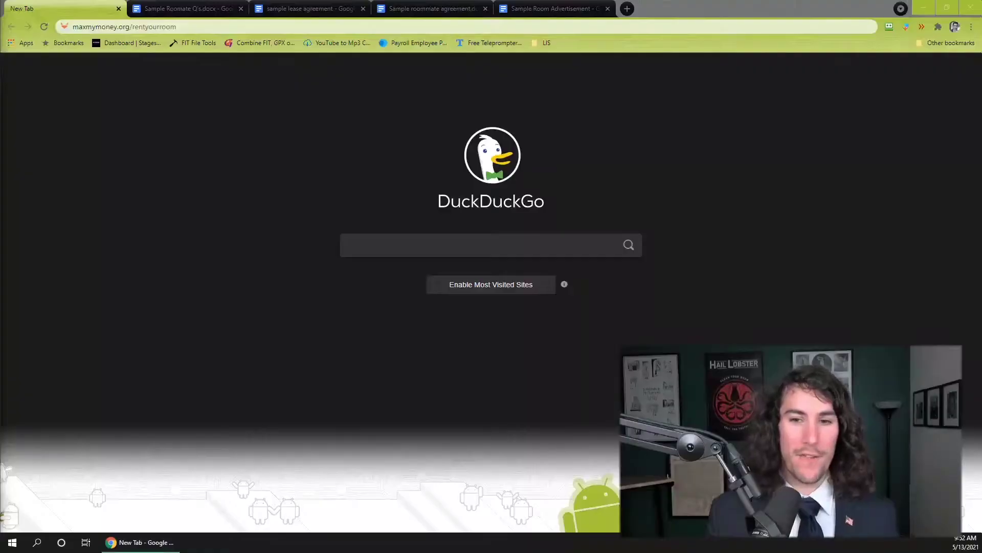
Step: Load maxmymoney.org/rentyourroom, then switch to the Sample Roomate Q's document
left_click(183, 24)
key("Return")
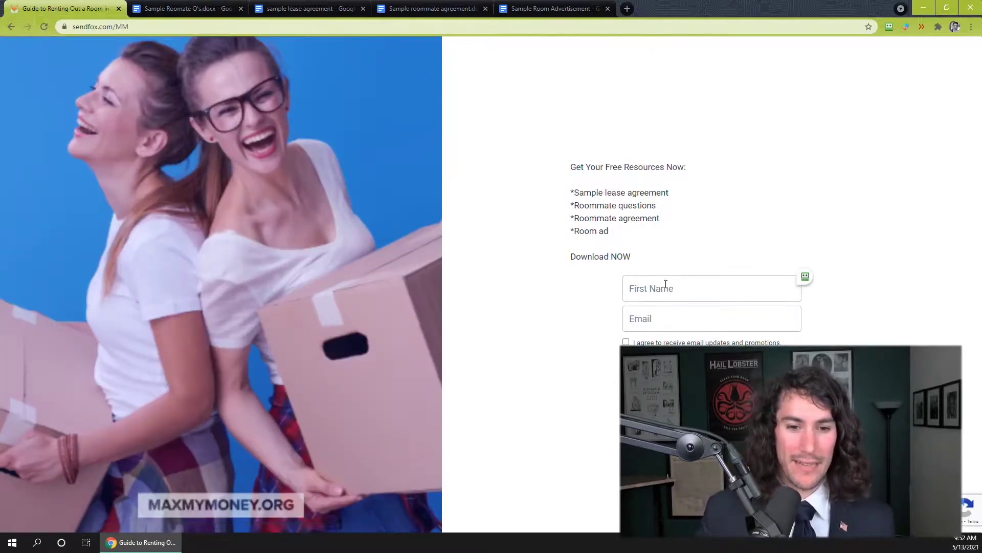
left_click(164, 8)
Step: Move from the roommate questions document to the Sample roommate agreement document
key("F11")
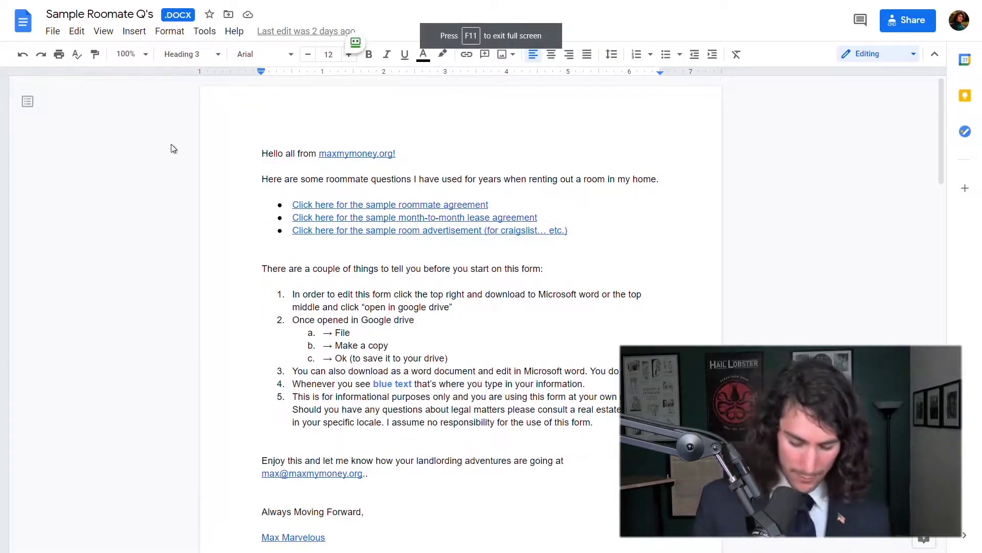
key("F11")
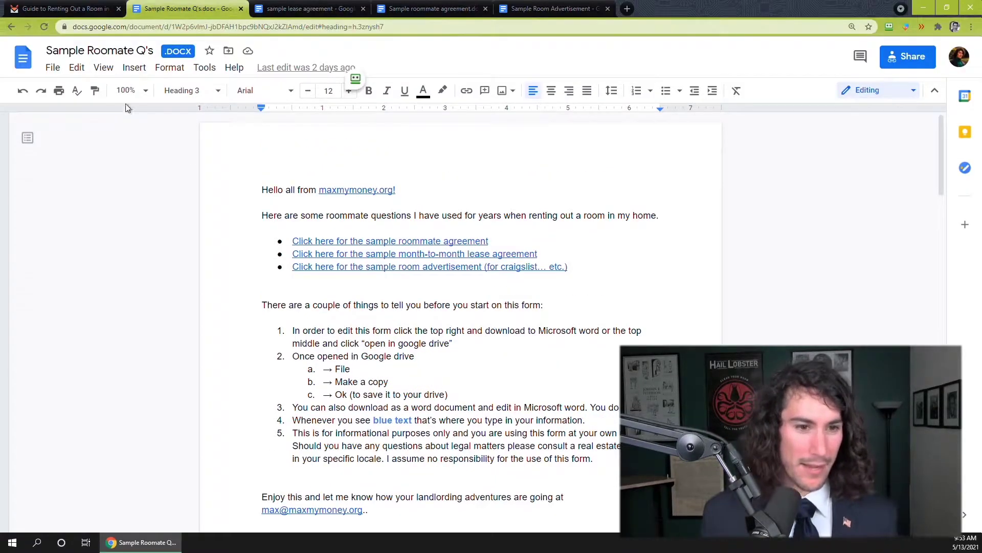
left_click(336, 7)
left_click(399, 5)
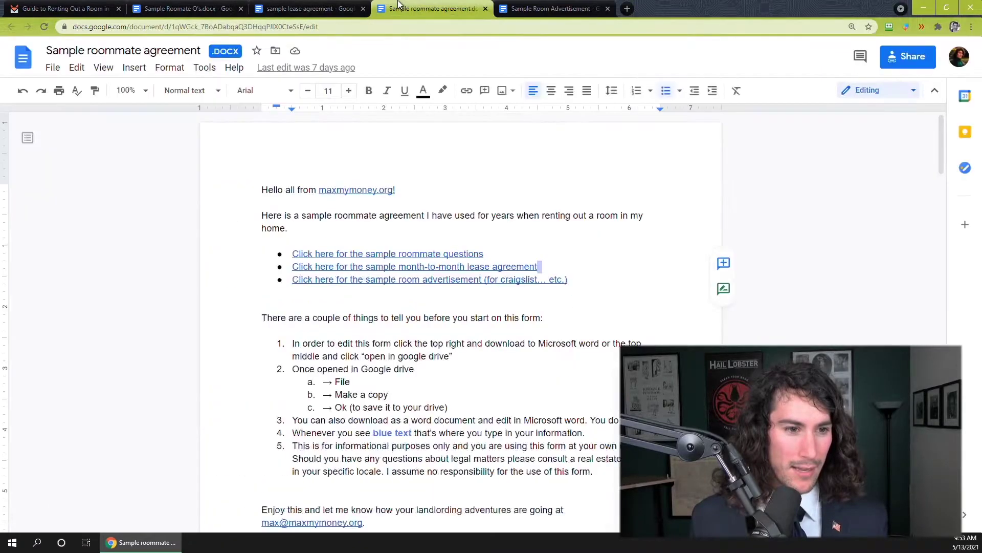
Step: Show the roommate agreement full screen, scroll to the Roommate Agreement page, and zoom in
key("F11")
scroll(314, 229, "down", 4)
scroll(276, 225, "down", 10)
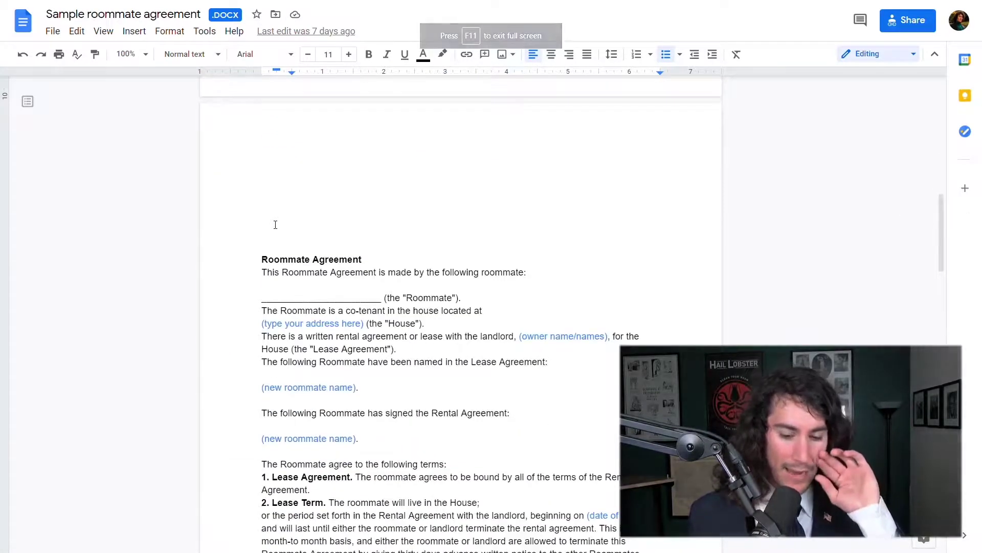
scroll(275, 224, "down", 2)
key("ctrl+plus")
key("ctrl+plus")
key("ctrl+plus")
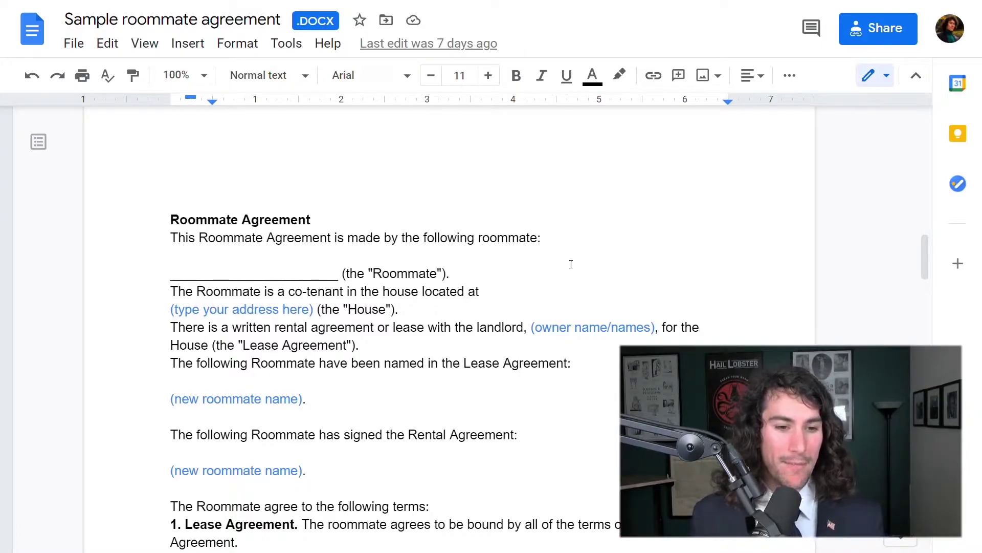
scroll(573, 264, "down", 2)
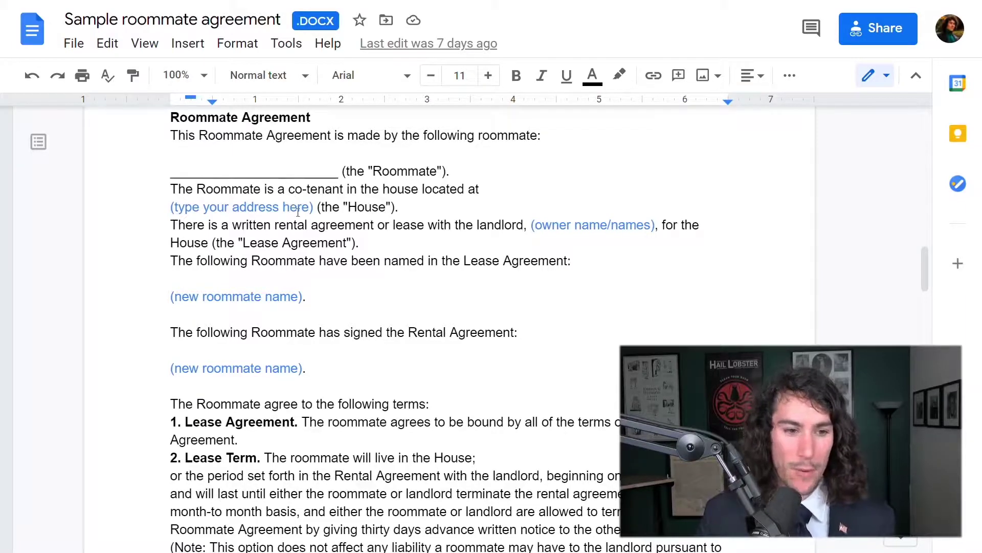
Step: Scroll past the Rent, Security Deposit and Living Arrangements clauses to house rules sections 6–13
scroll(299, 212, "down", 3)
scroll(298, 212, "down", 2)
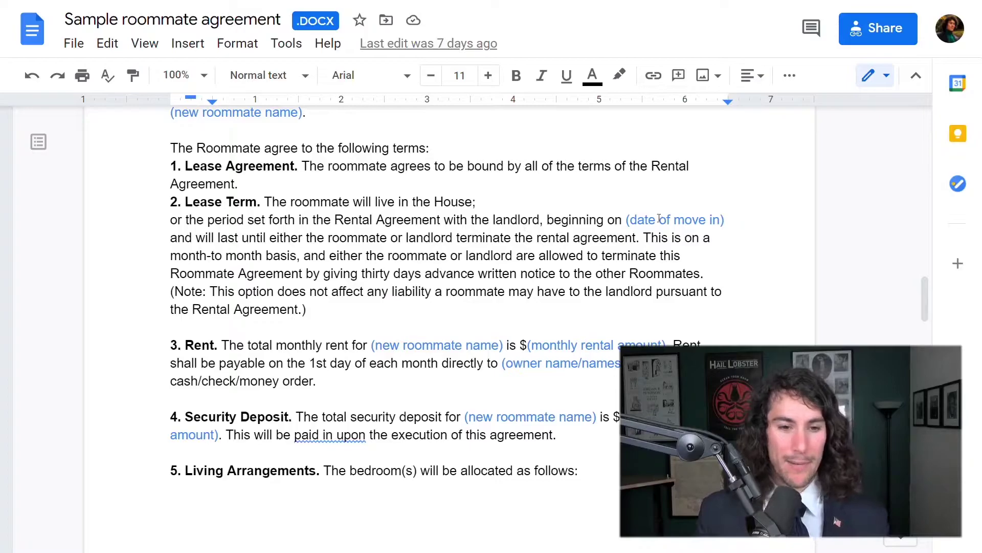
scroll(409, 269, "down", 1)
scroll(409, 270, "down", 2)
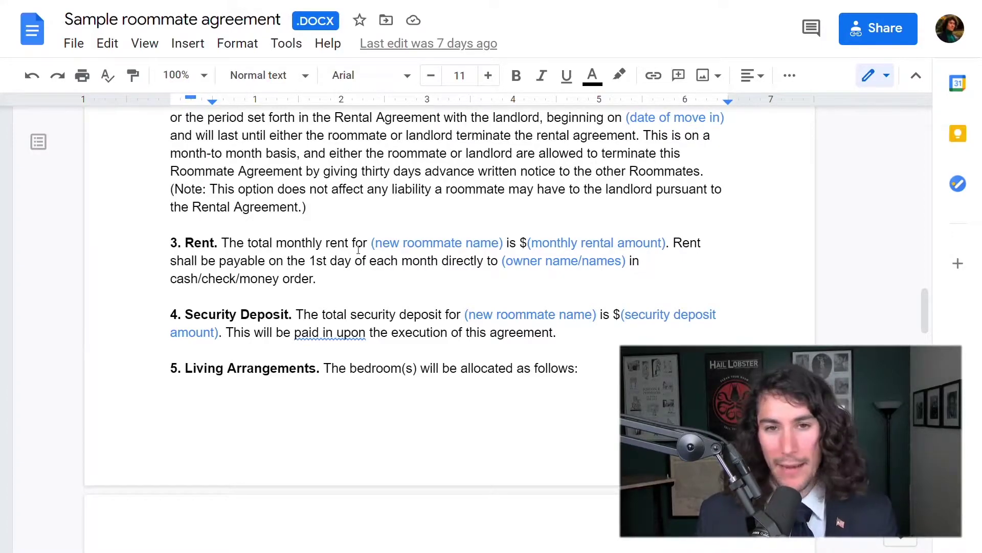
scroll(360, 250, "down", 3)
scroll(358, 250, "down", 6)
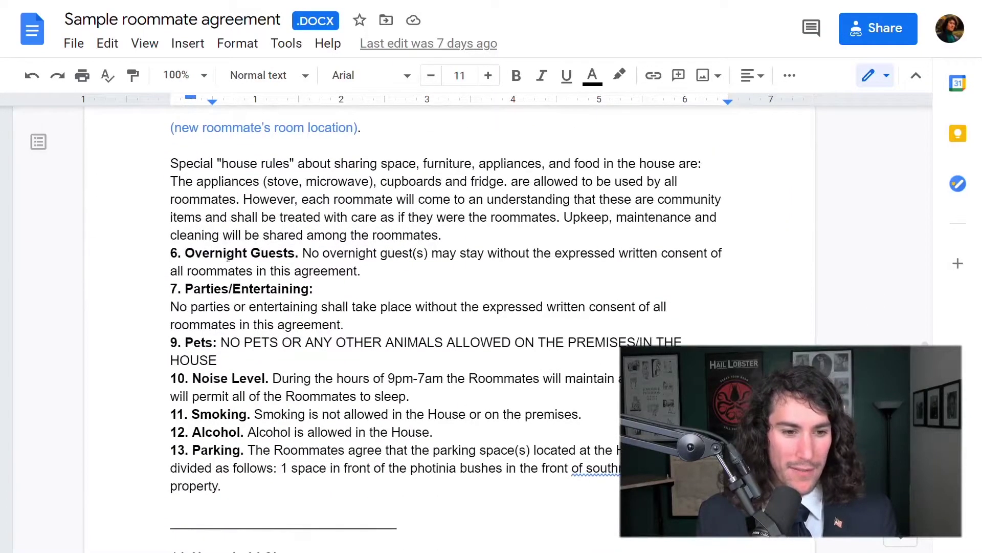
left_click_drag(185, 252, 303, 254)
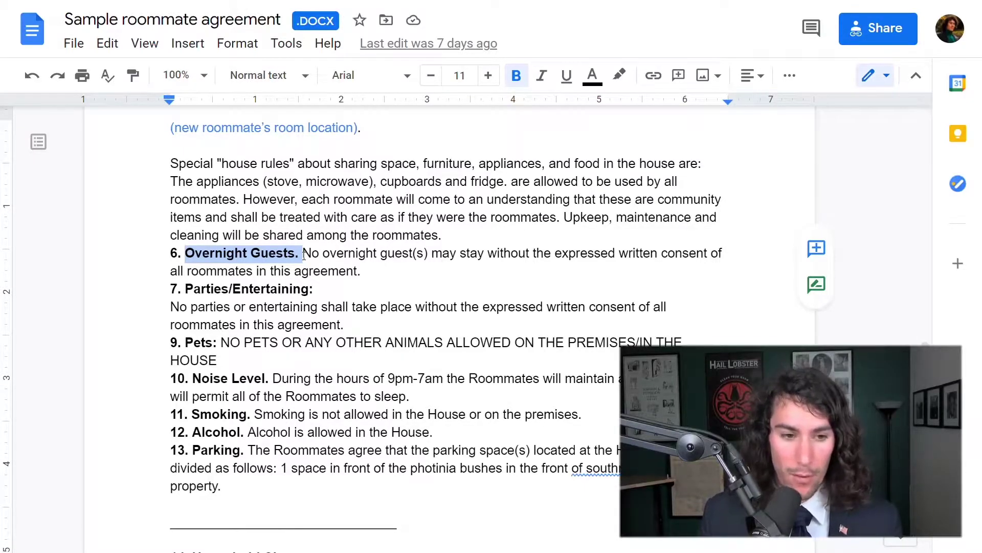
left_click(322, 253)
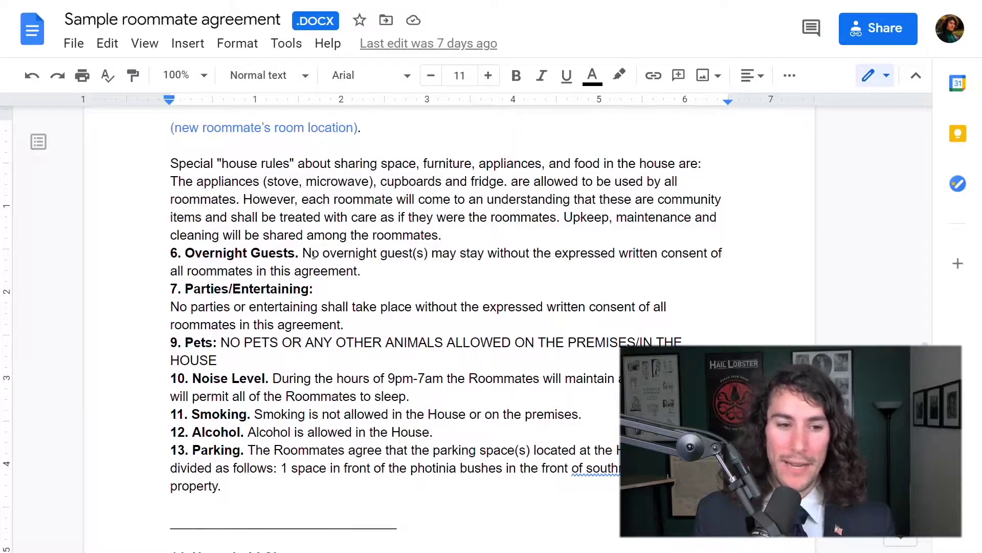
scroll(203, 241, "down", 1)
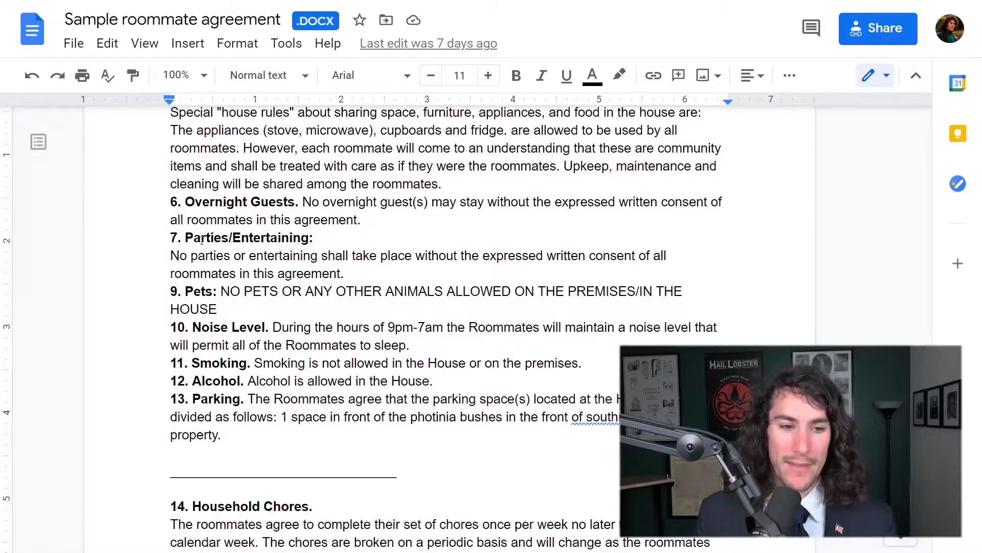
left_click_drag(192, 239, 264, 238)
left_click(312, 254)
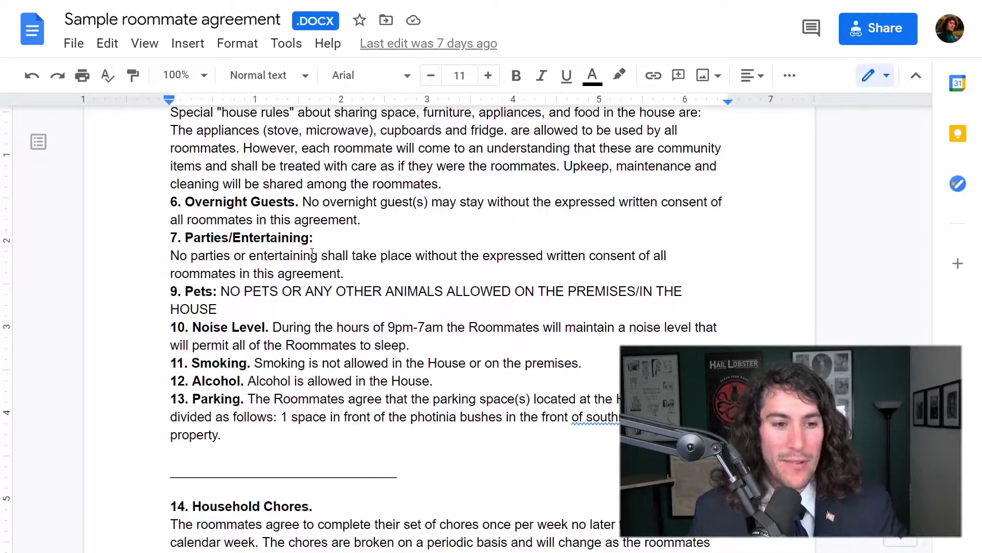
scroll(312, 251, "down", 1)
left_click_drag(217, 258, 230, 240)
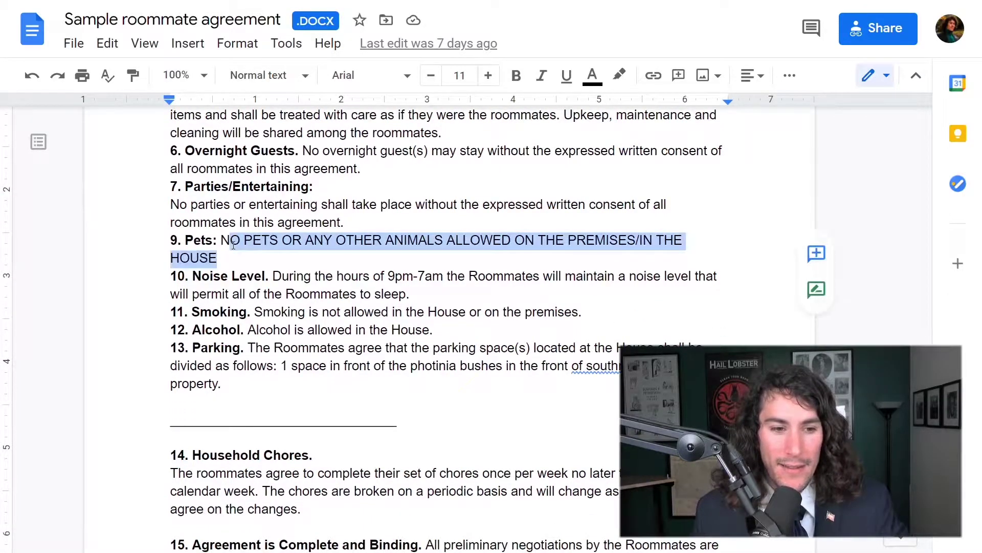
left_click(296, 259)
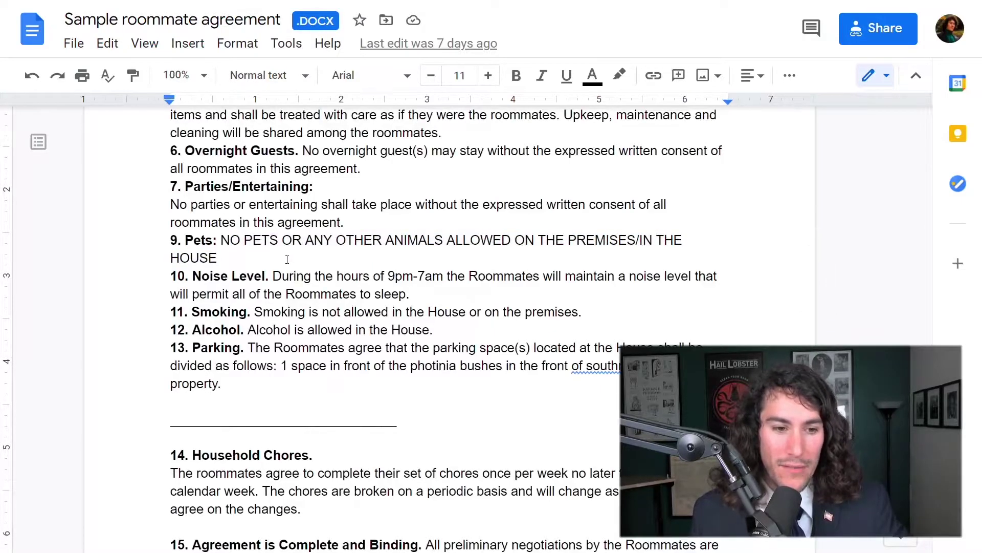
scroll(286, 259, "down", 1)
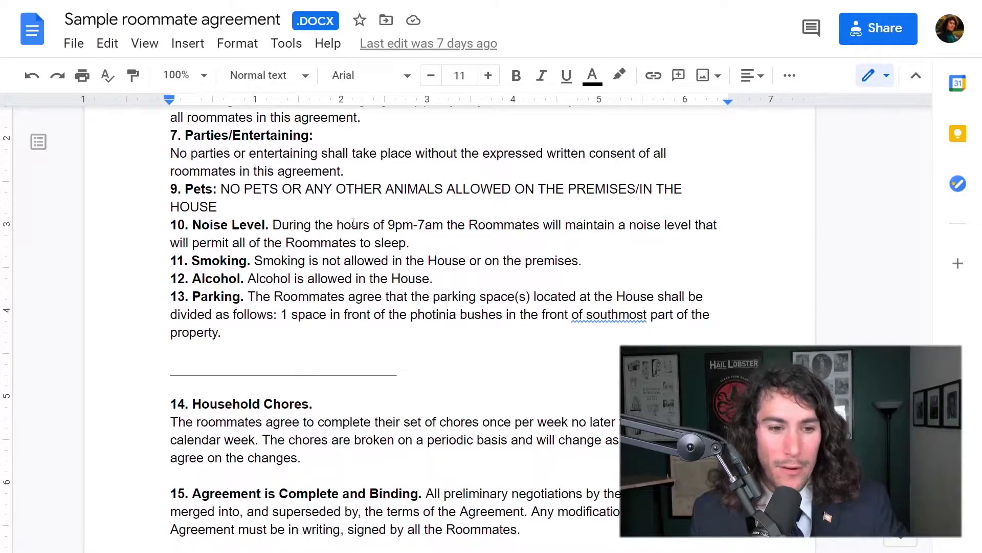
left_click_drag(384, 224, 443, 226)
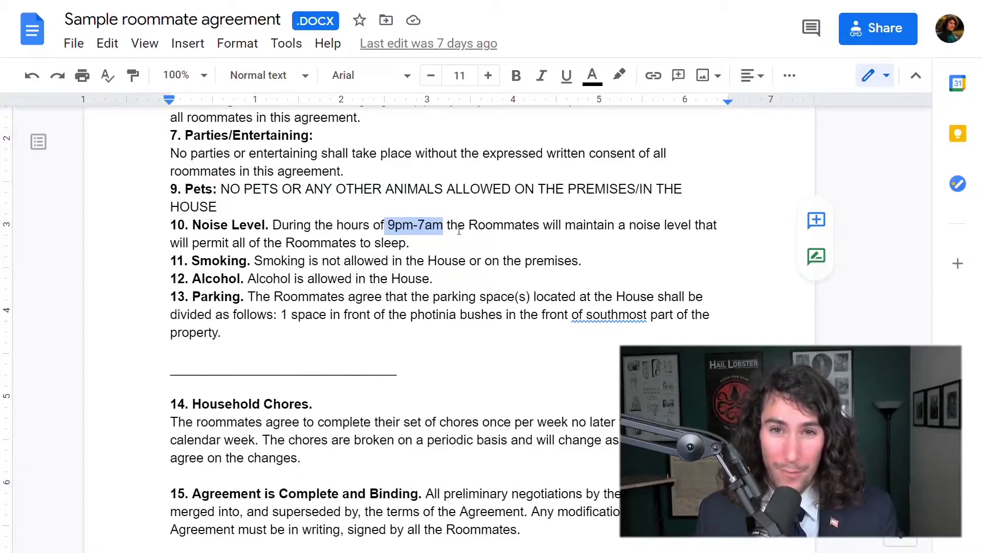
scroll(458, 230, "down", 1)
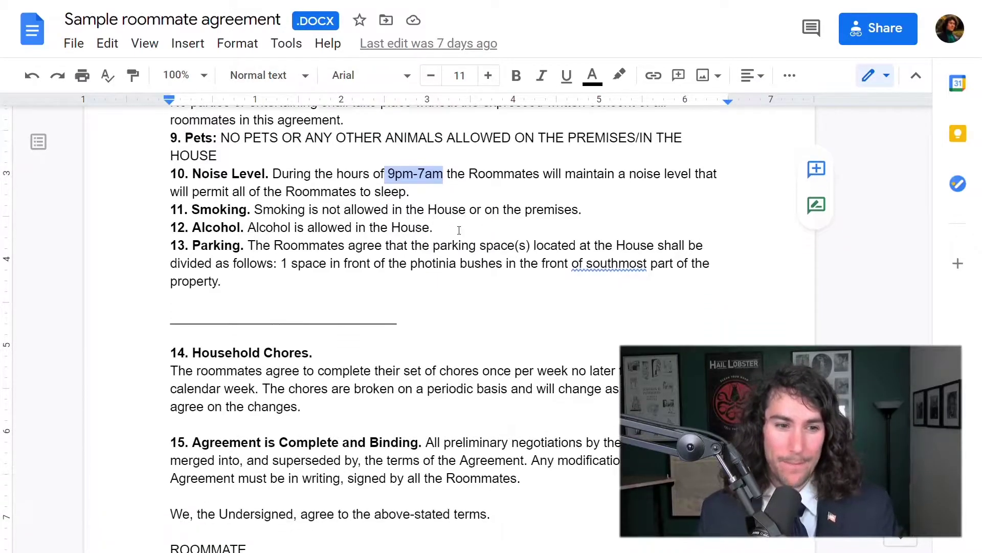
left_click(359, 210)
double_click(359, 210)
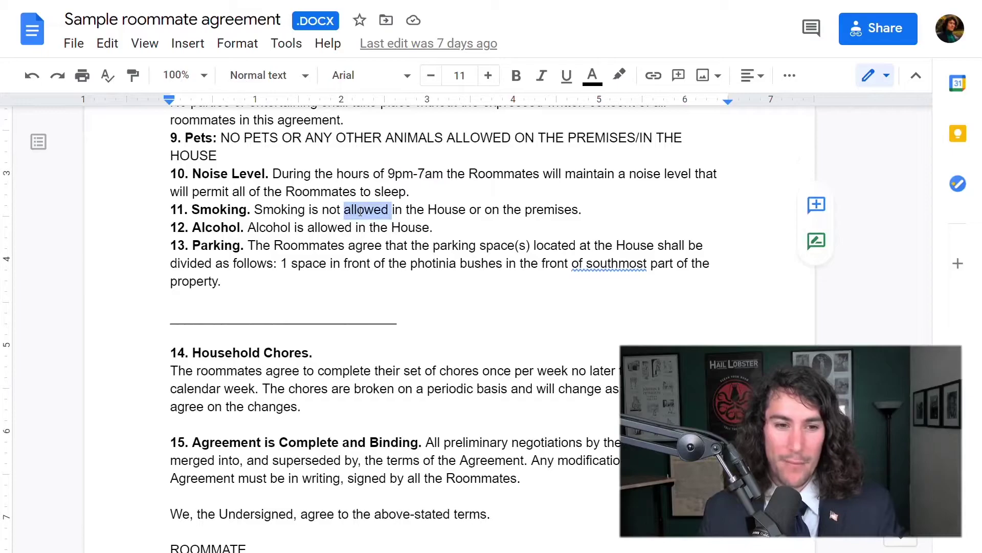
left_click(359, 210)
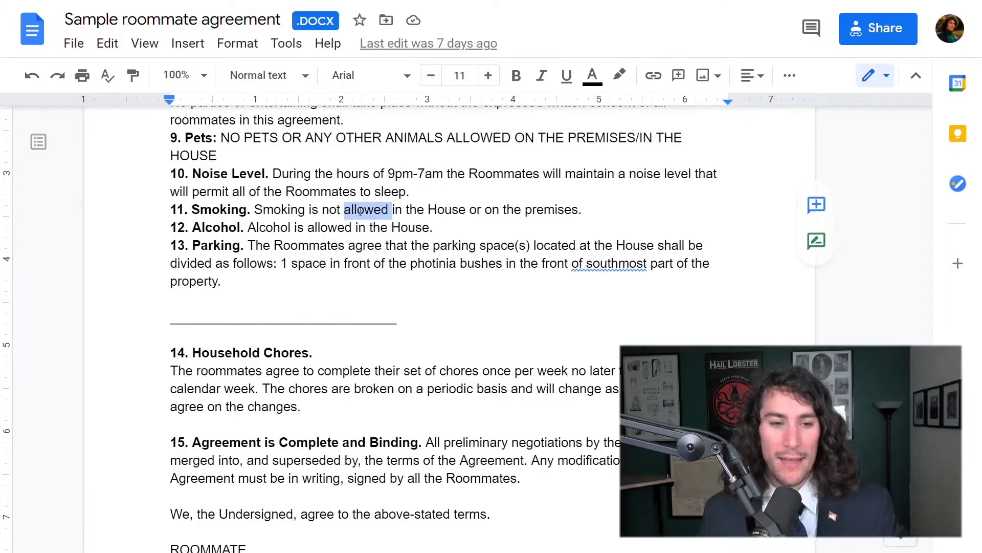
double_click(340, 227)
triple_click(341, 227)
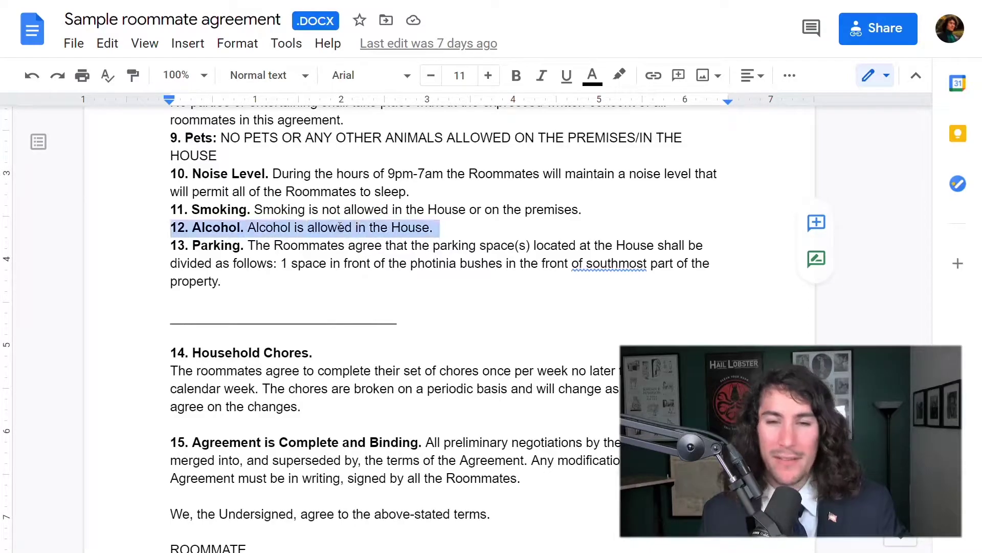
left_click(339, 228)
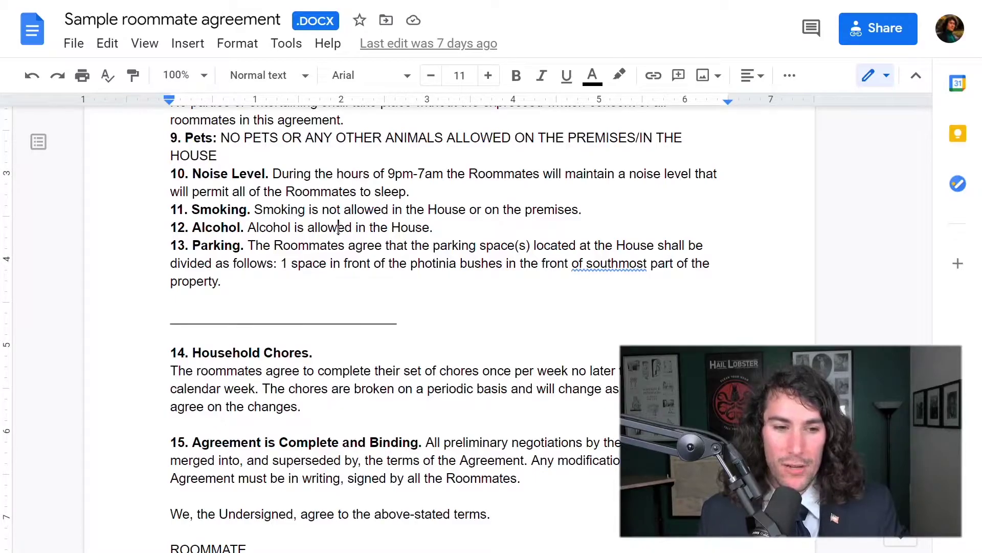
Step: Clear the stray text selection in the parking clause
left_click_drag(309, 245, 355, 245)
scroll(315, 269, "down", 2)
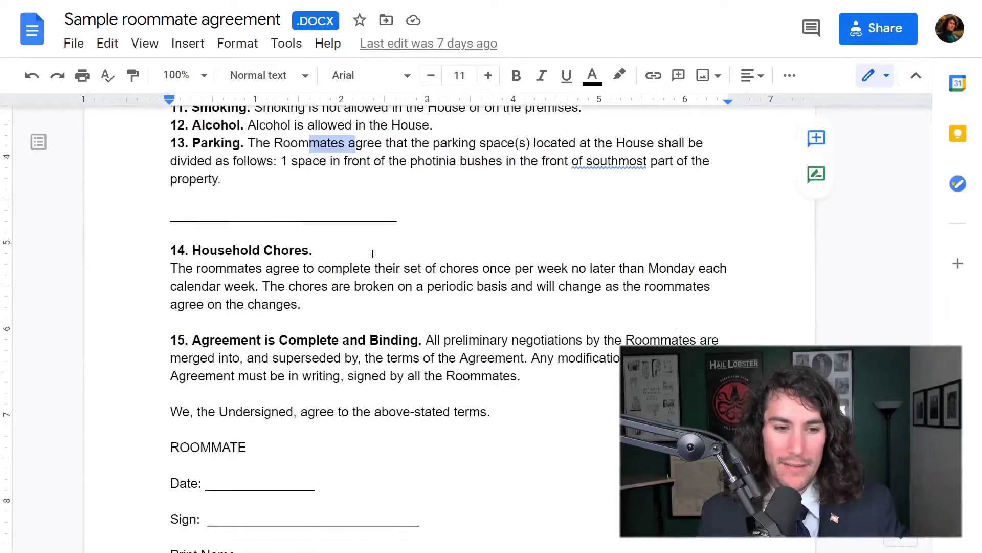
left_click(315, 269)
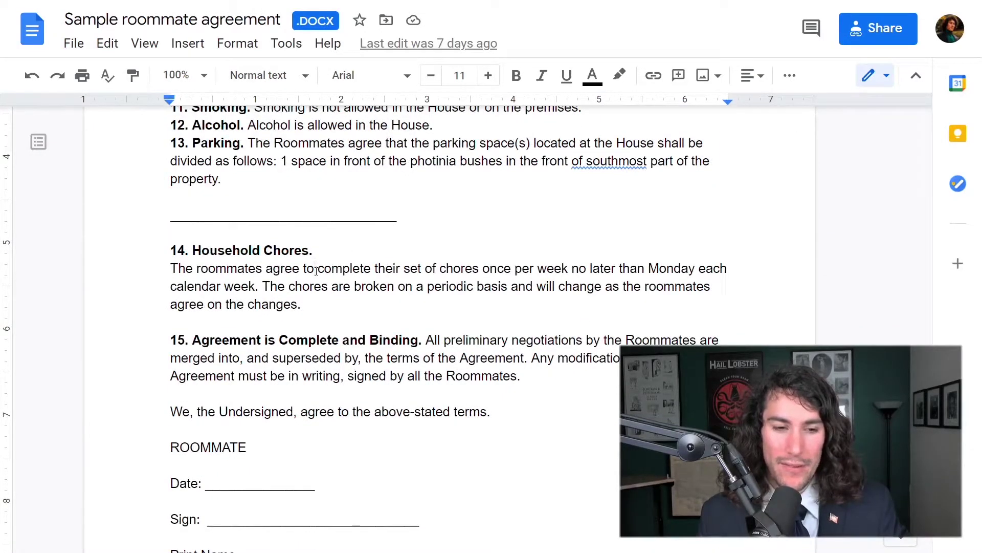
Step: Scroll back to the Roommate Agreement heading and exit full screen
scroll(310, 282, "up", 10)
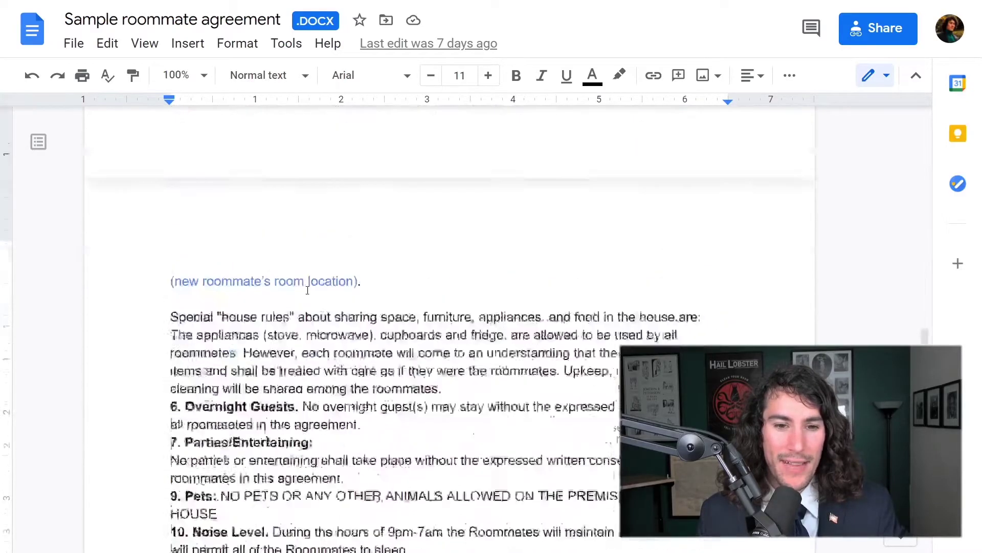
scroll(307, 290, "up", 10)
scroll(311, 282, "down", 5)
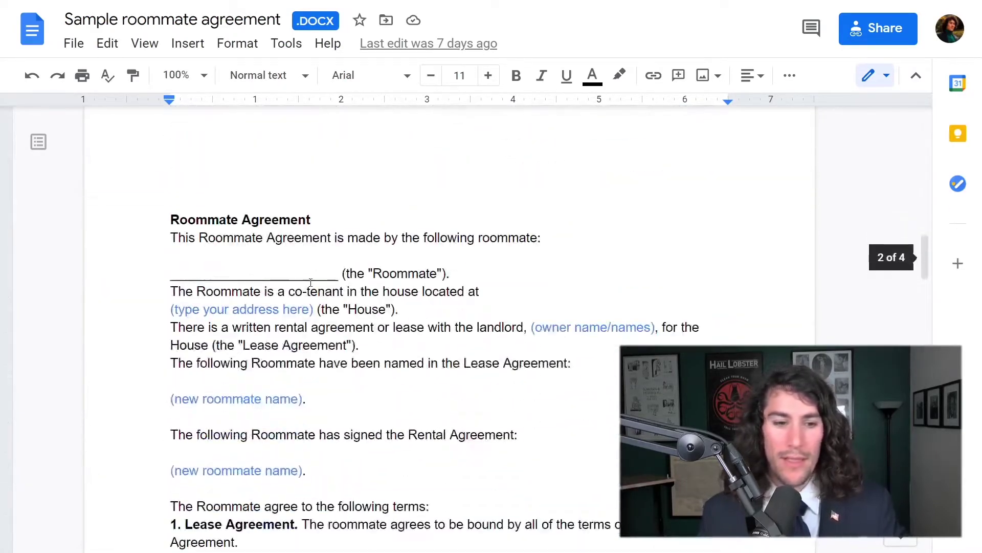
scroll(309, 279, "down", 2)
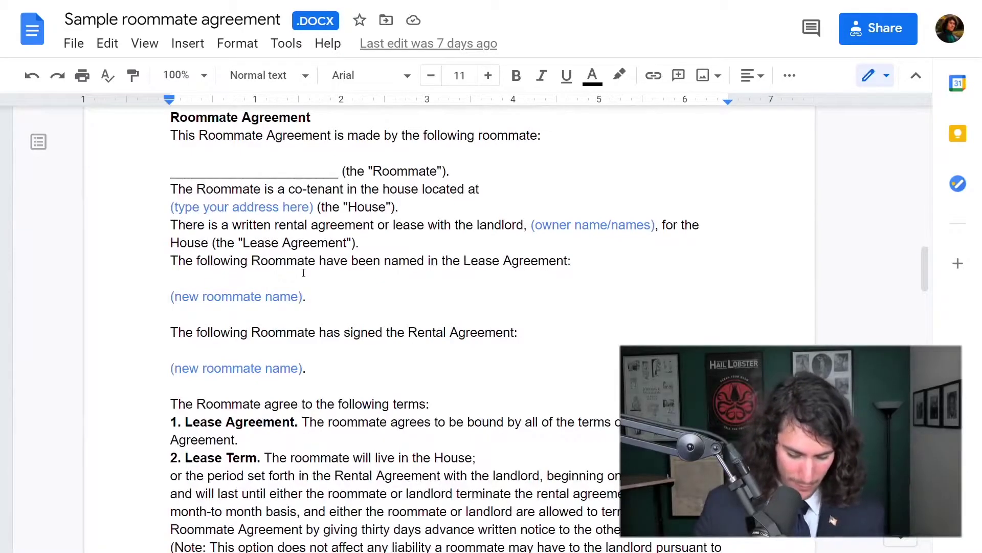
key("F11")
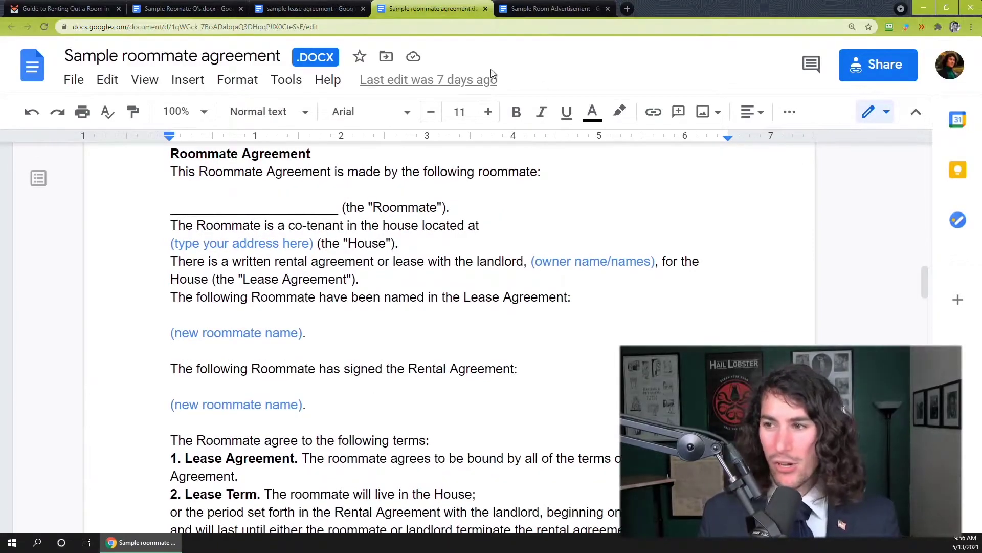
Step: Switch to the sample lease agreement document and scroll toward its Agreement of Lease page
left_click(310, 9)
scroll(314, 204, "down", 14)
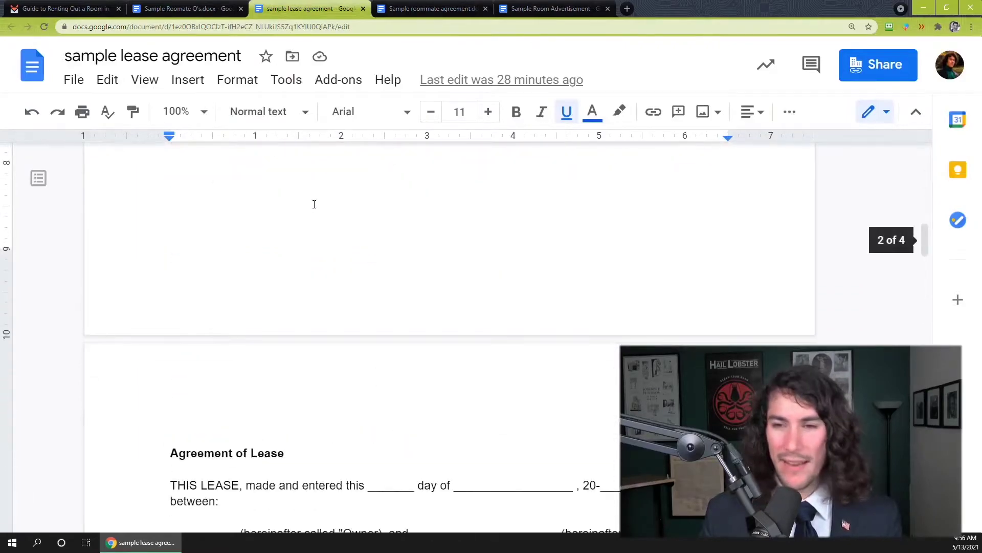